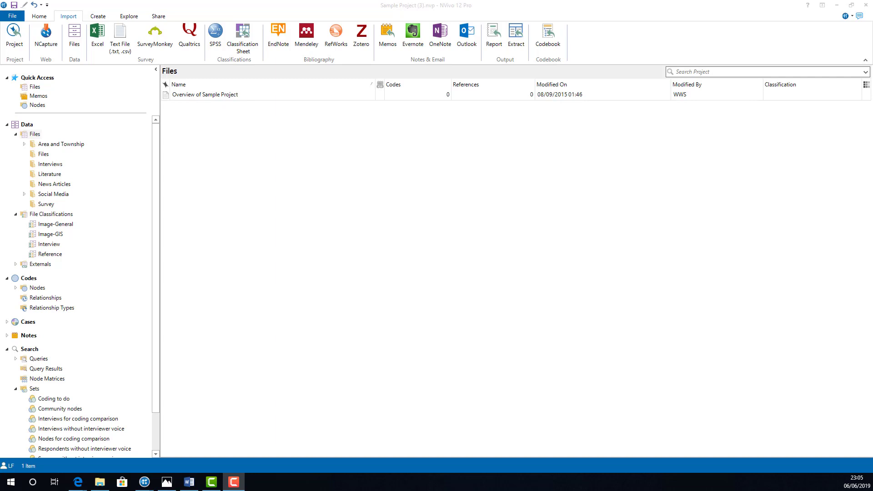
- Start a text search query, choose to search in selected items, and view the Interviews files available for selection
click(129, 17)
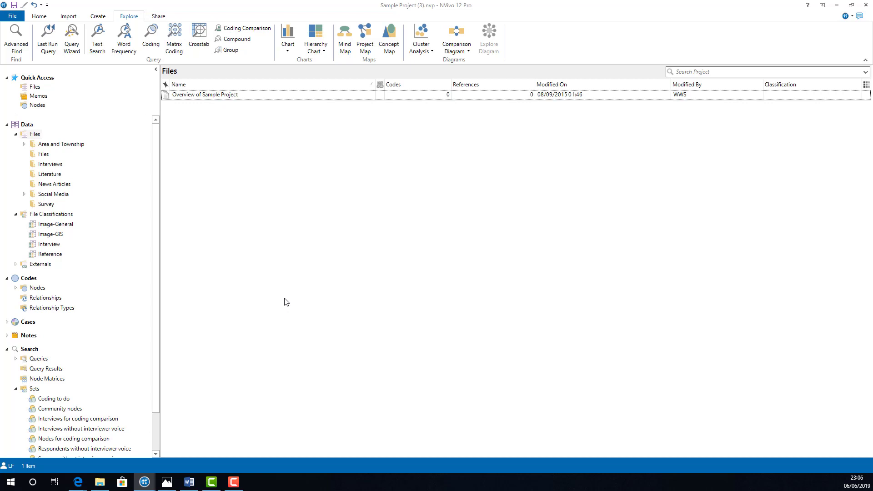
click(97, 39)
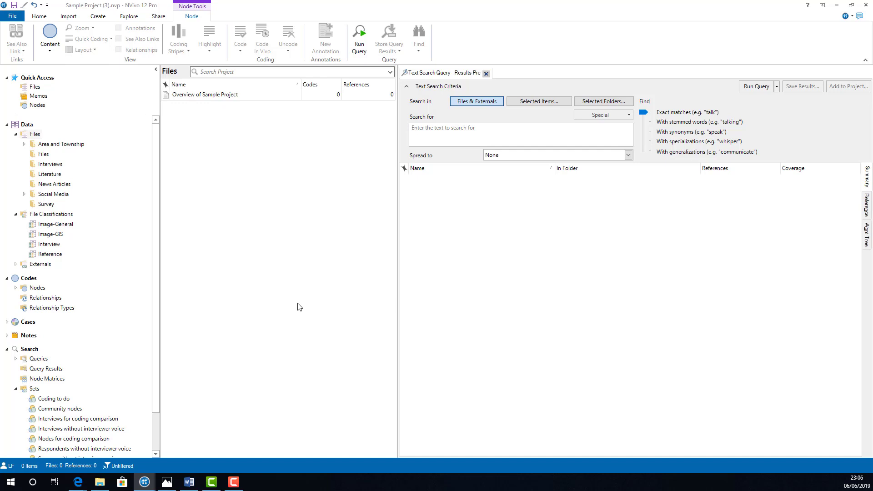
click(559, 103)
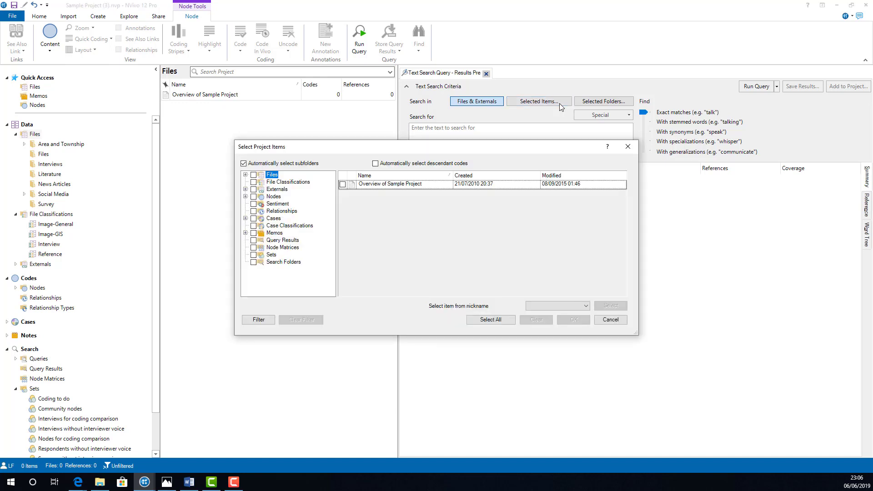
click(245, 175)
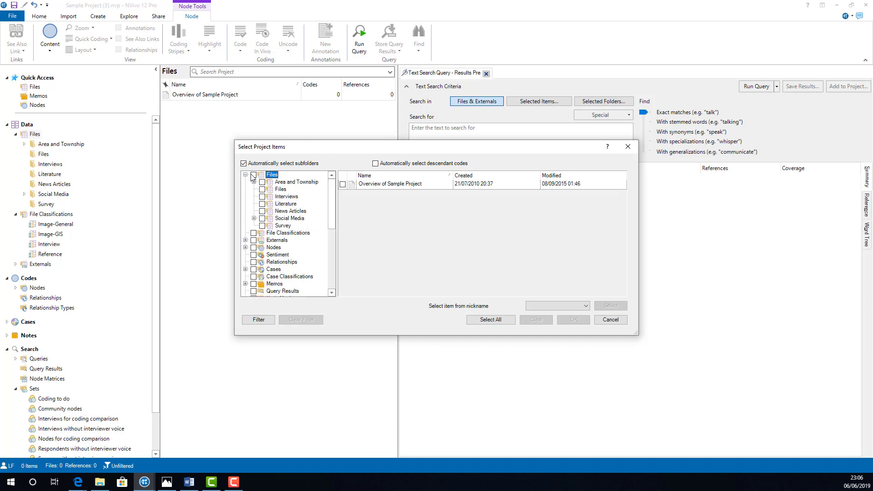
click(286, 197)
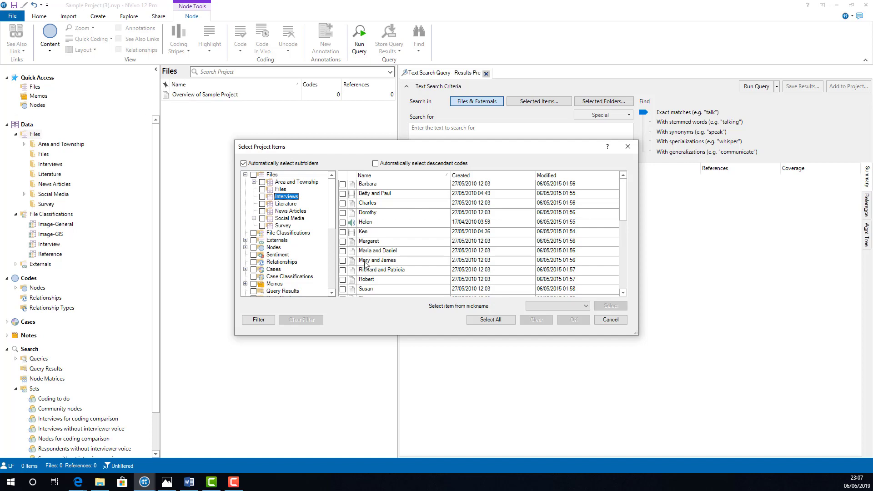
- Limit the search to the Interview Participants cases under People, including all their descendants
click(273, 269)
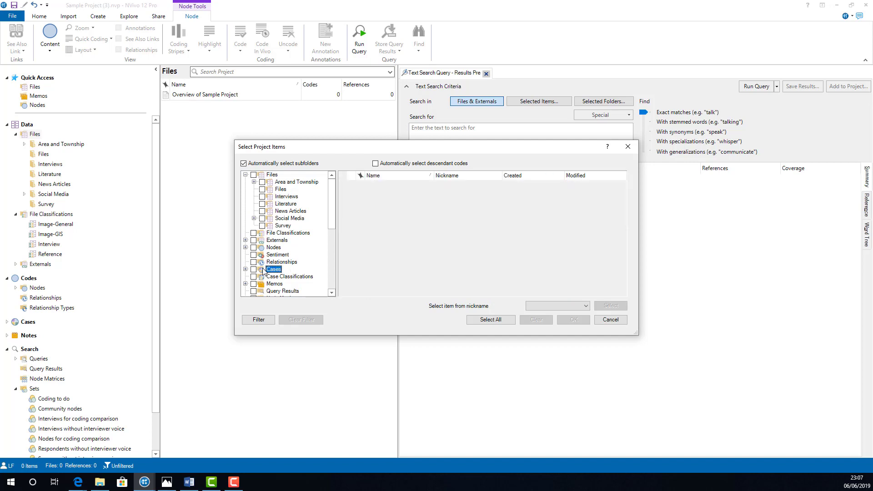
click(245, 269)
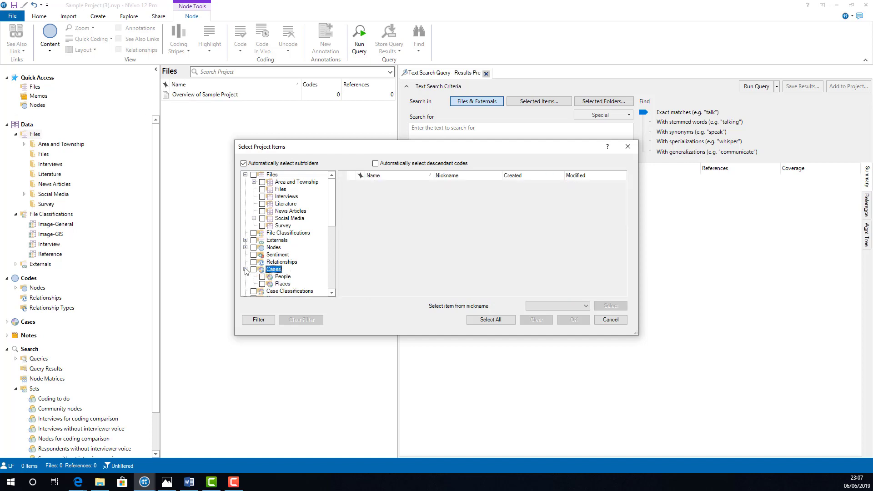
click(282, 276)
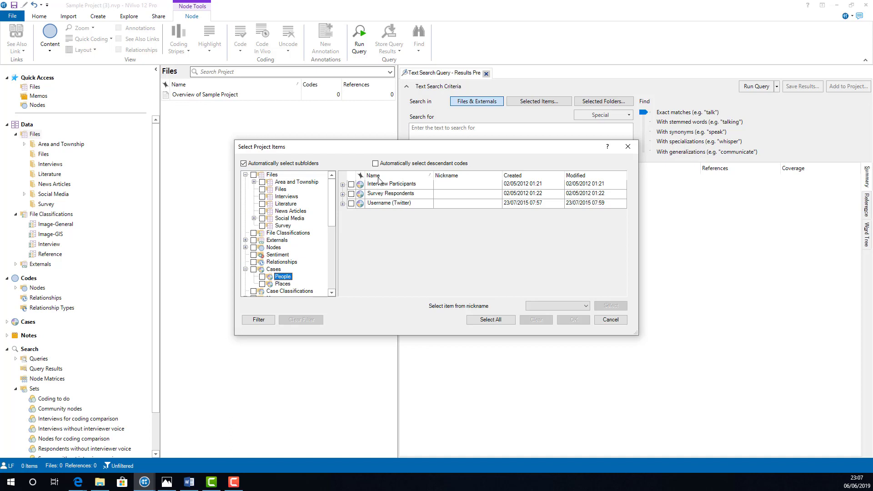
click(342, 185)
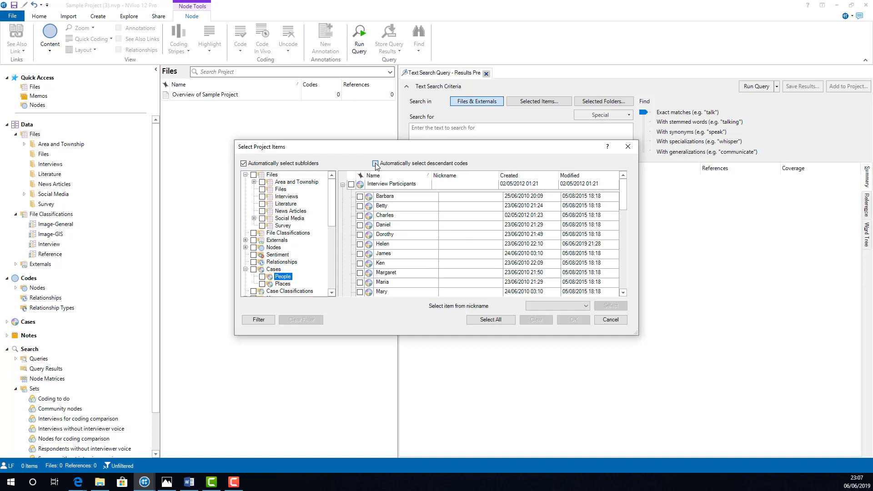
click(351, 184)
scroll(524, 269, down, 5)
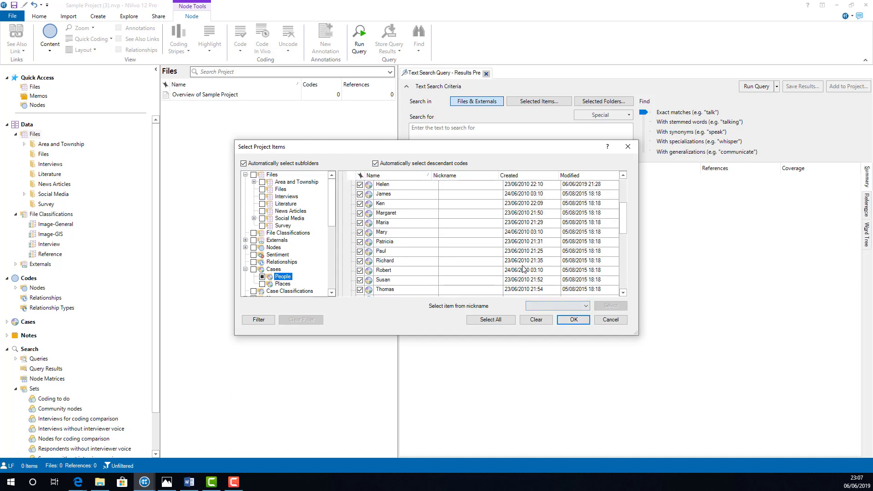
scroll(523, 269, up, 5)
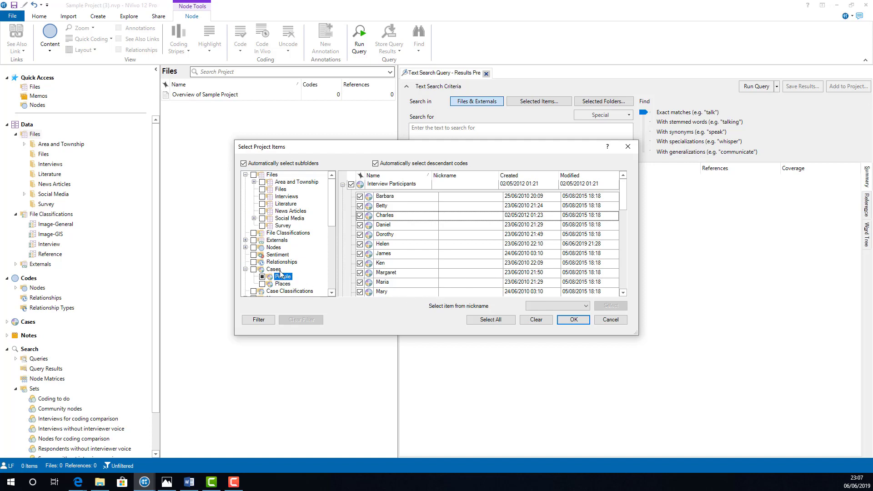
click(579, 321)
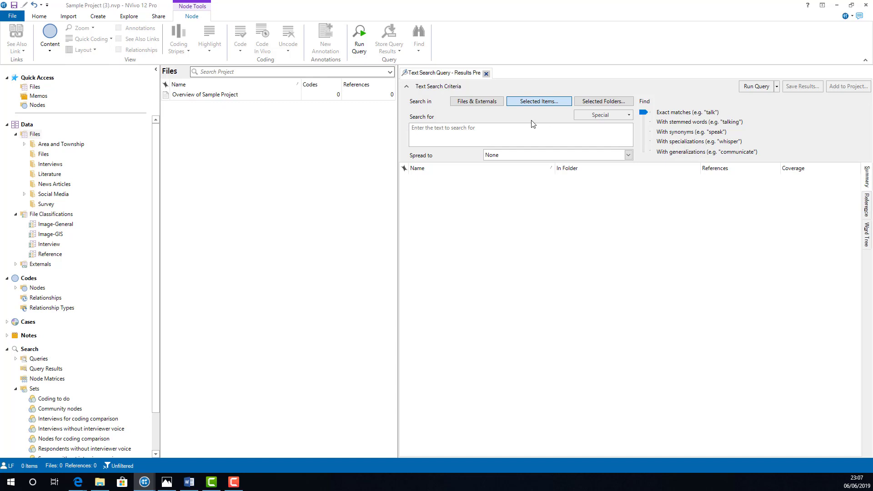
- Run the text search for "fish" with exact matches and sort the results by references in descending order
click(507, 130)
text(fish)
click(628, 114)
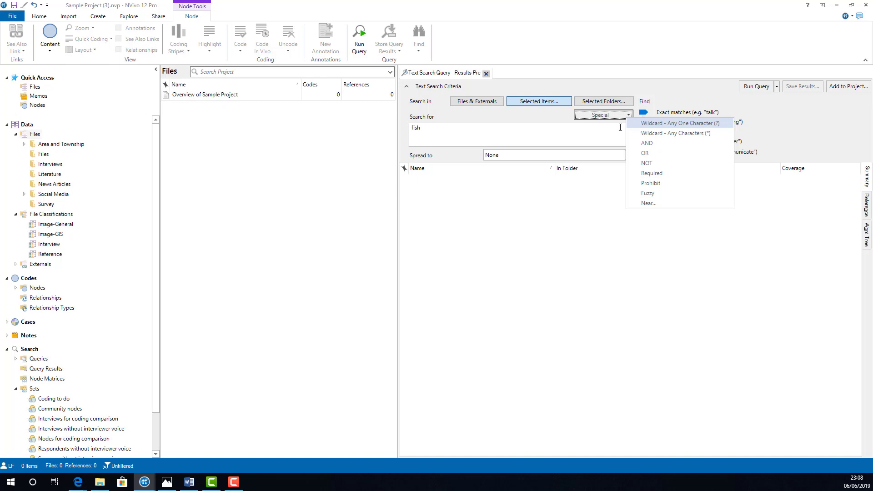
click(606, 130)
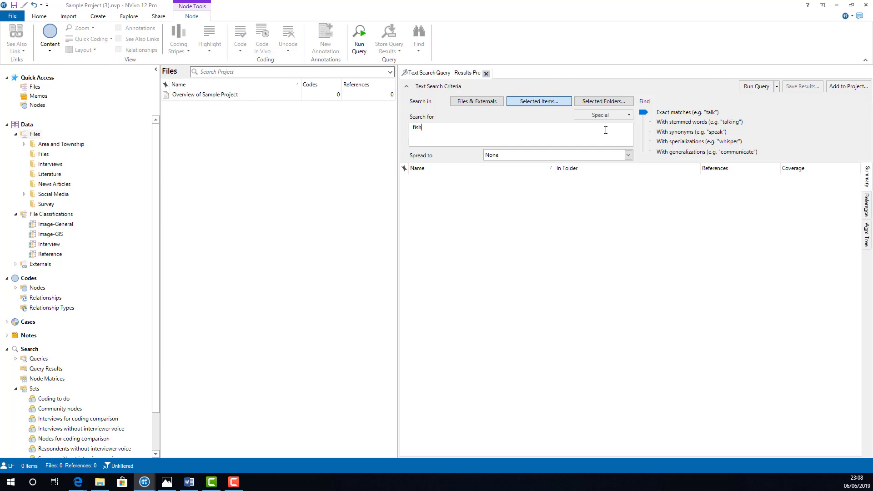
click(748, 86)
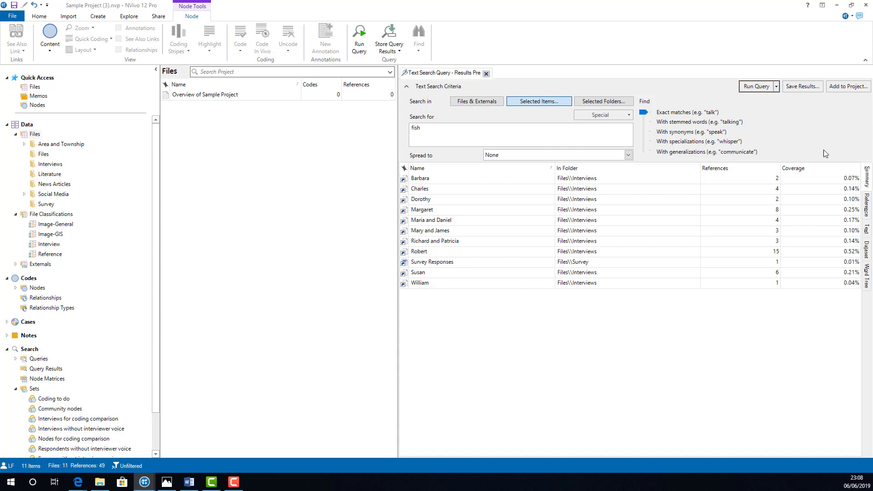
click(722, 168)
click(723, 168)
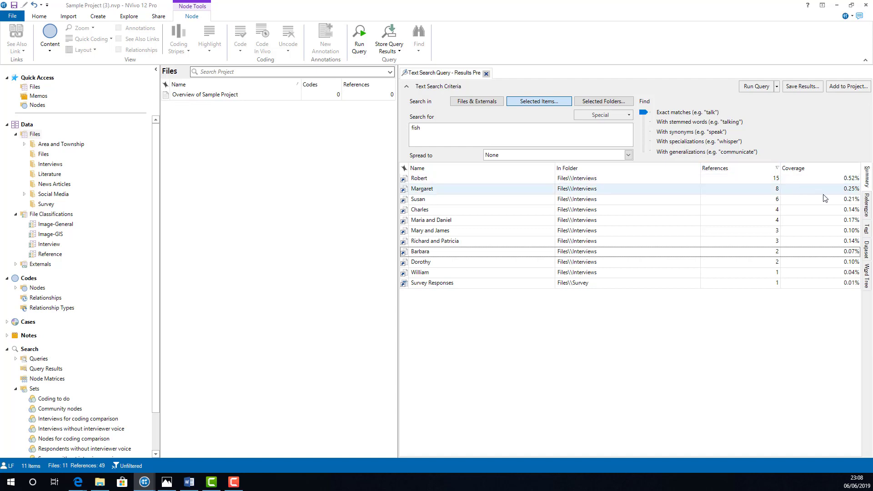
- Examine the "fish" results as references, text and dataset, looking through the references of several individual interviews
click(862, 205)
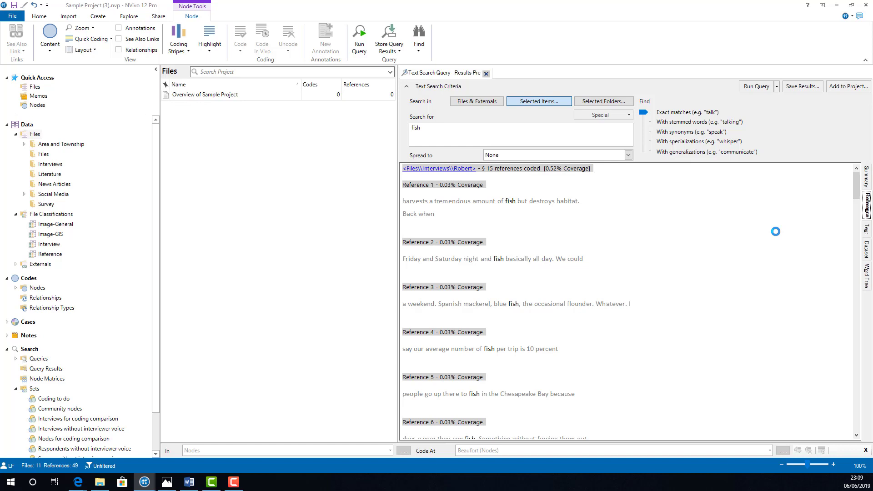
click(866, 231)
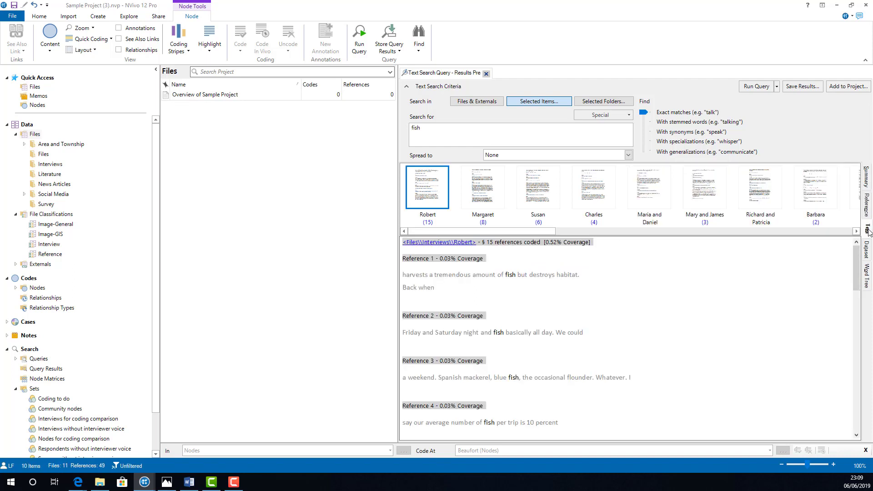
click(866, 254)
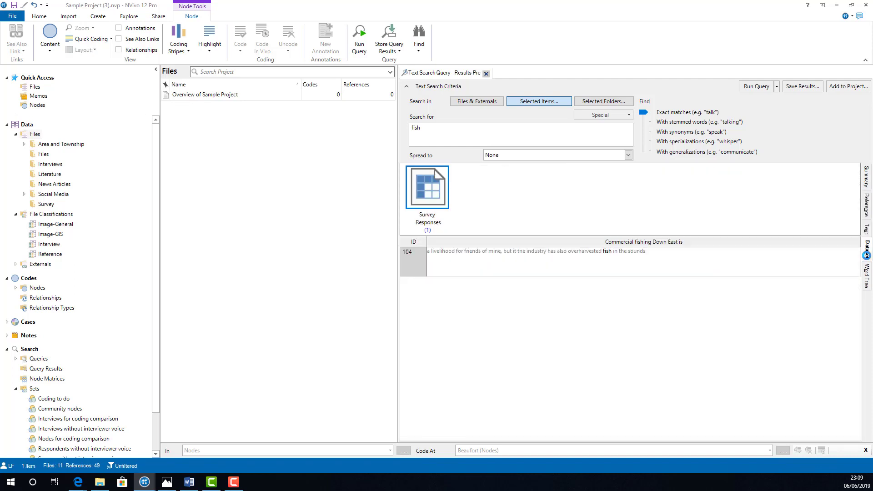
click(867, 231)
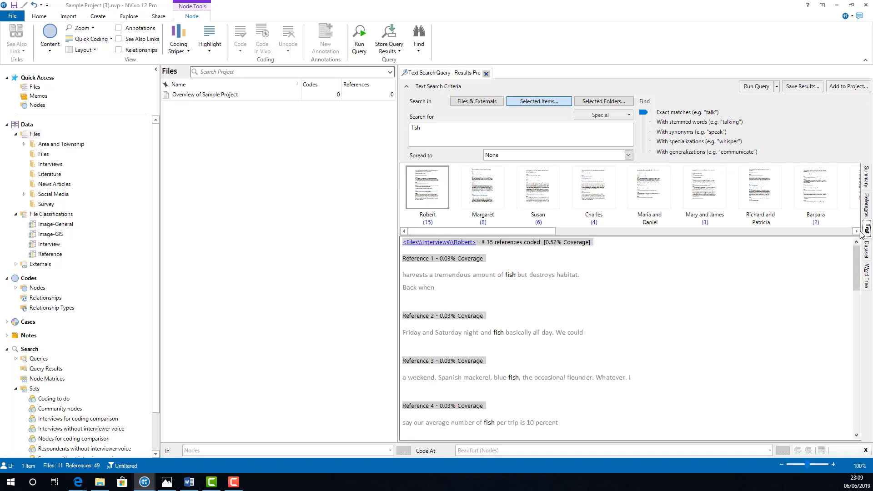
click(489, 190)
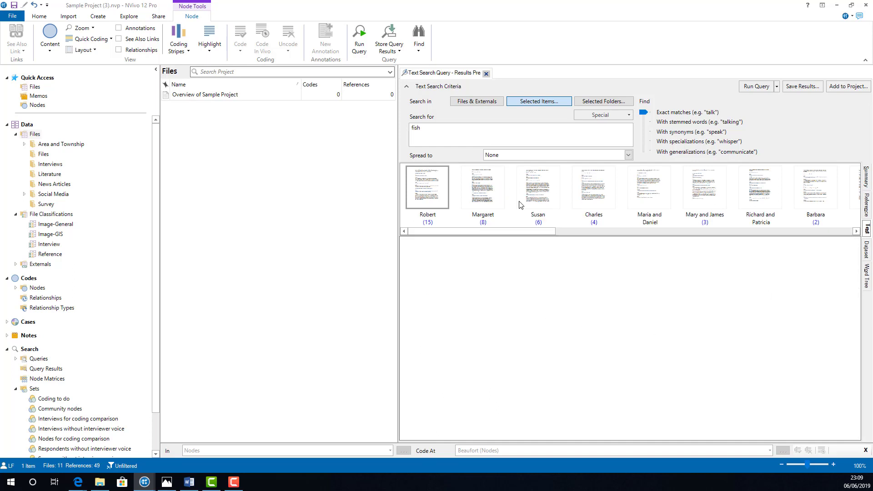
click(542, 197)
click(598, 193)
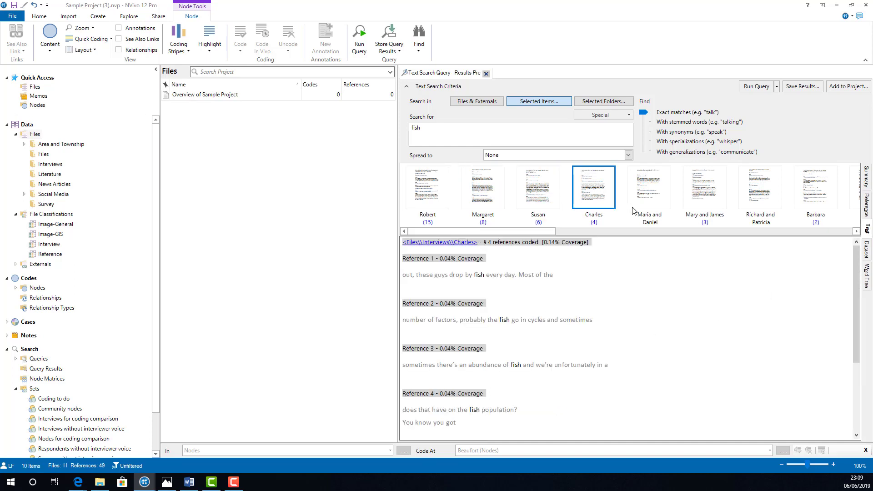
click(658, 194)
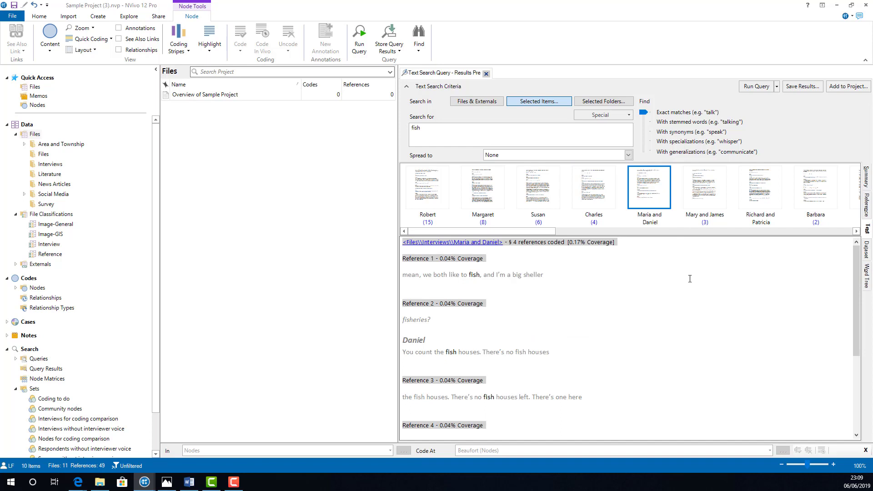
- Examine the word tree for "fish" and highlight the connected branch beginning with "fisheries ?"
click(867, 276)
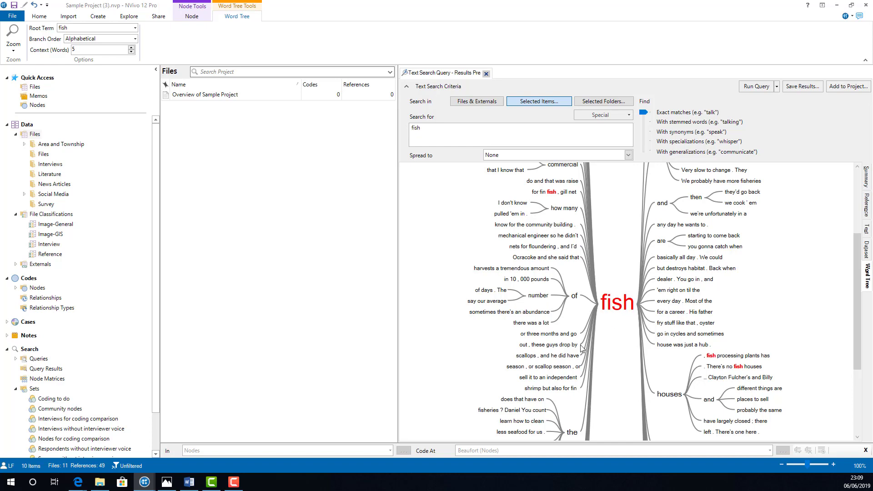
scroll(611, 370, up, 3)
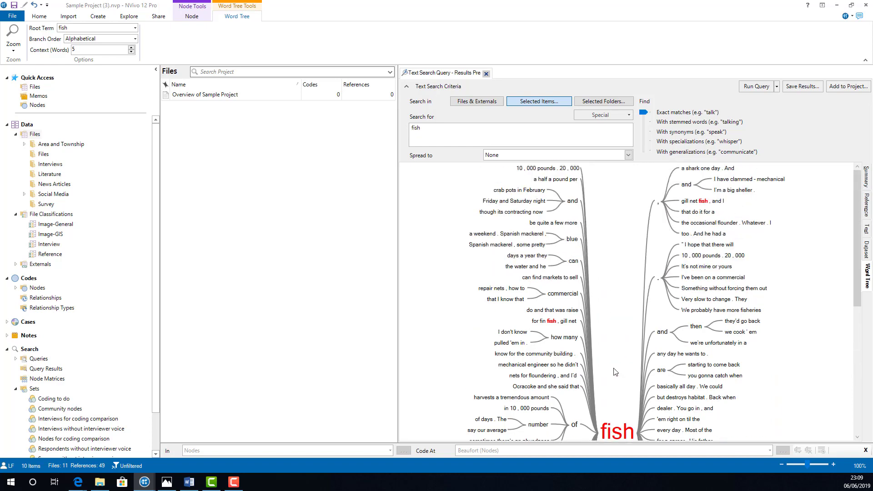
scroll(615, 372, down, 6)
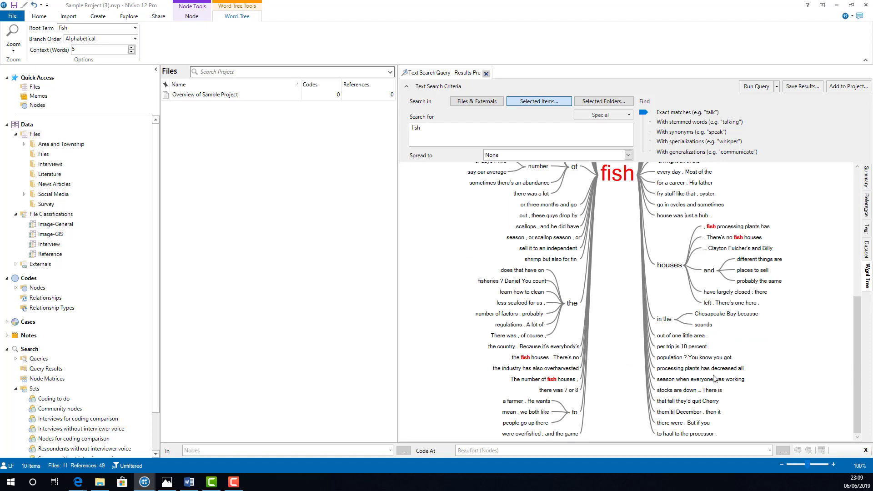
scroll(723, 398, up, 6)
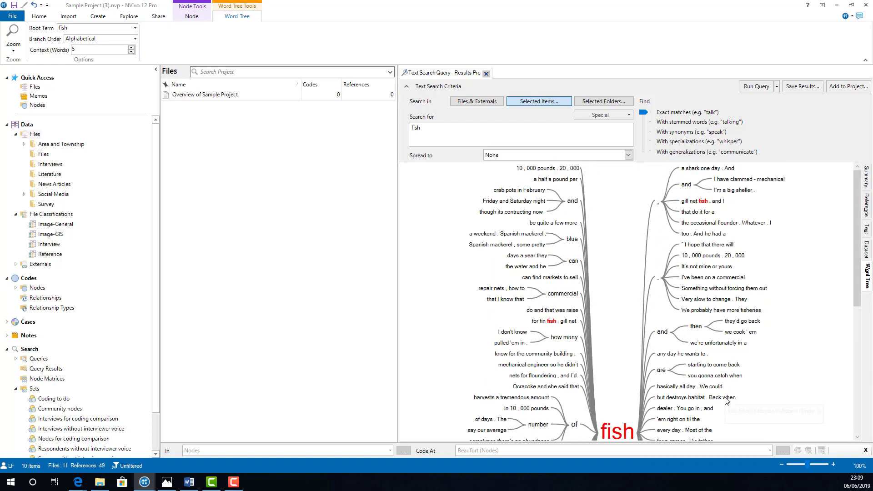
scroll(726, 401, down, 5)
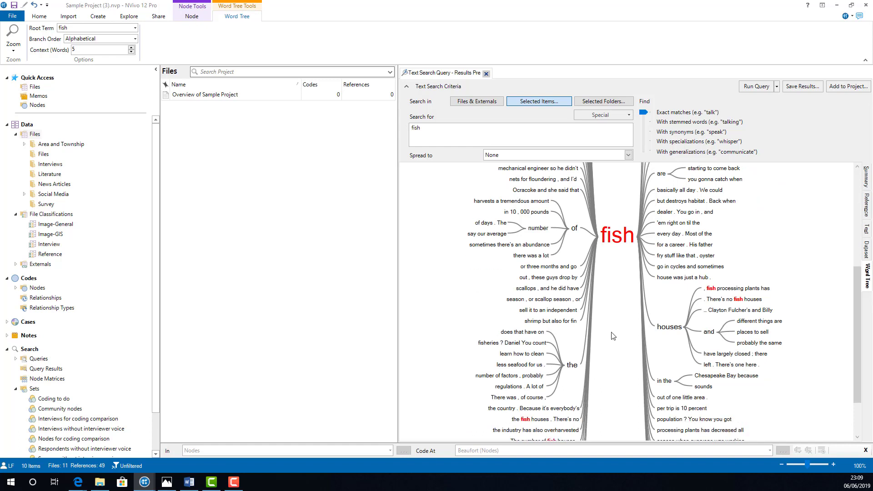
click(491, 343)
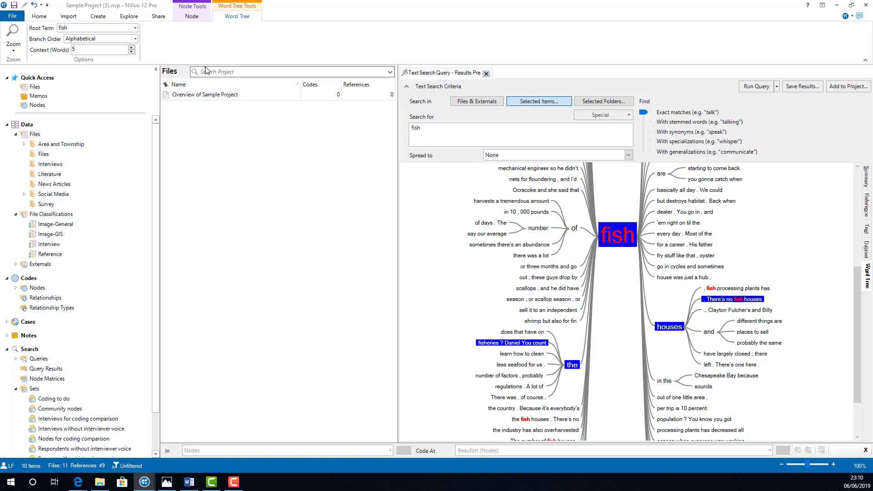
- Try a word tree context of 7 words around the root term and return it to 5
click(130, 49)
click(131, 47)
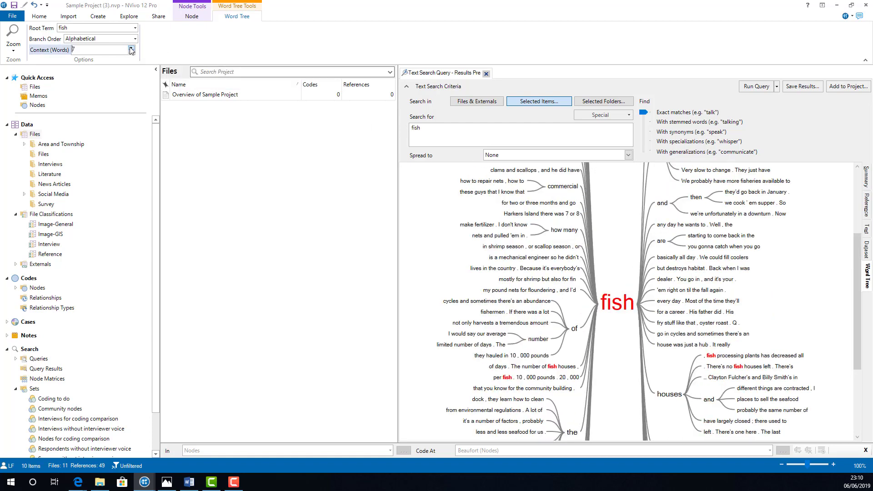
click(131, 52)
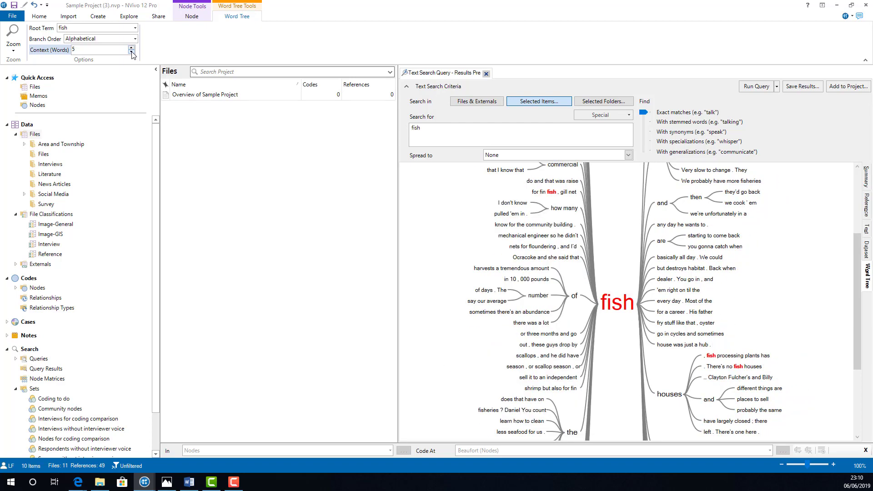
- Check which image file formats are offered for exporting the "fish" word tree, without saving an export
right_click(616, 251)
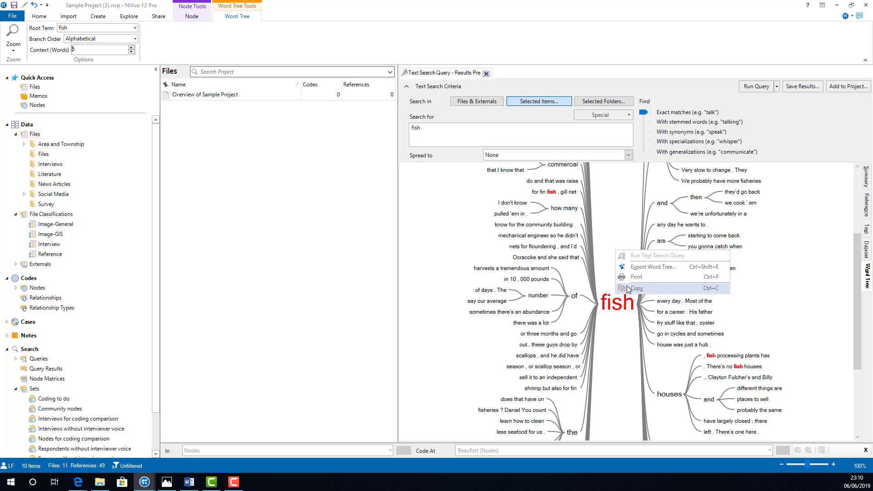
click(625, 267)
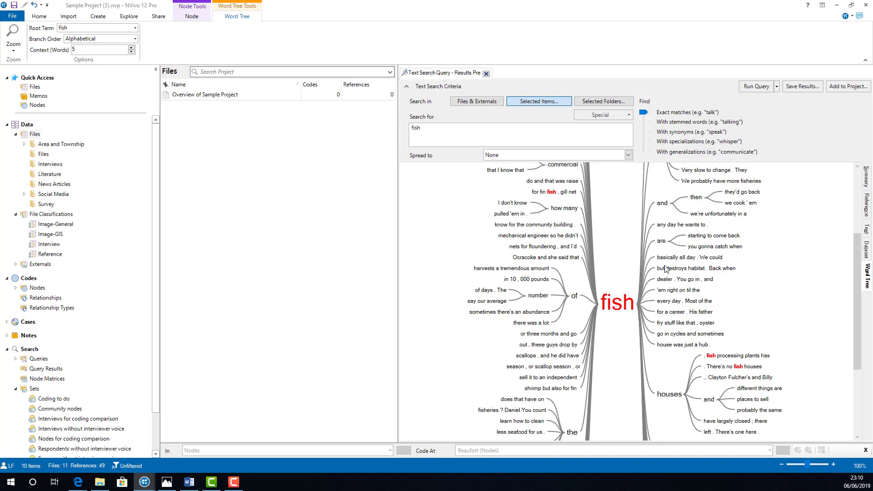
click(250, 205)
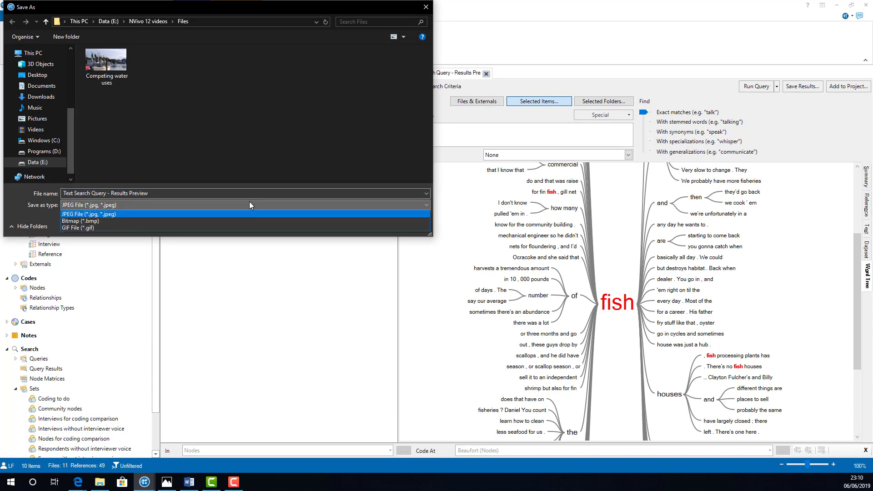
click(303, 149)
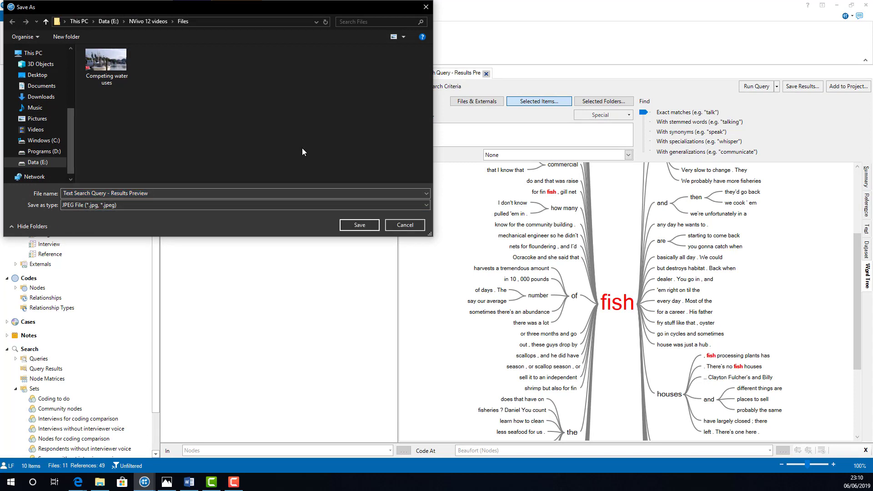
click(404, 225)
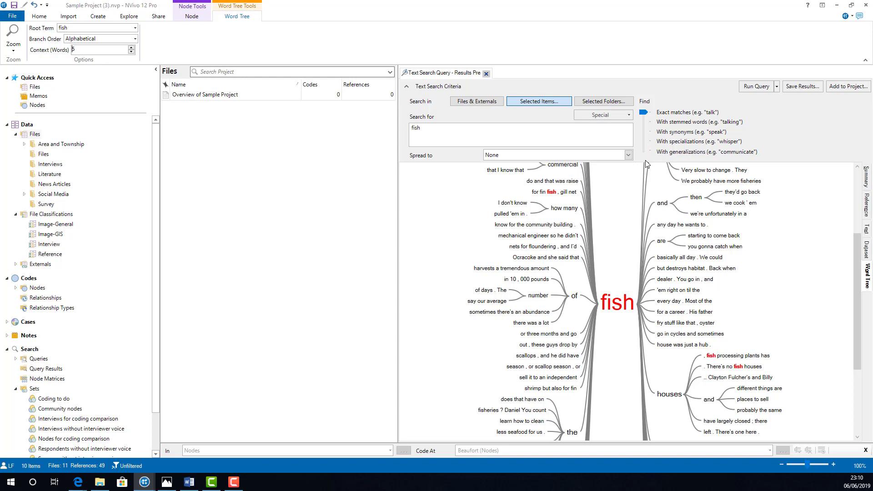
- Rerun the "fish" text search with stemmed words and look through the summary and references of the matches
click(644, 123)
click(528, 146)
click(866, 176)
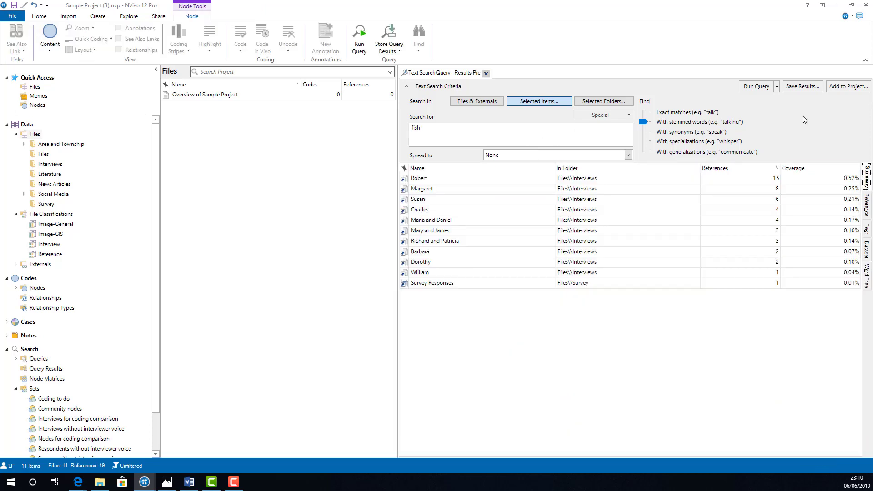
click(760, 87)
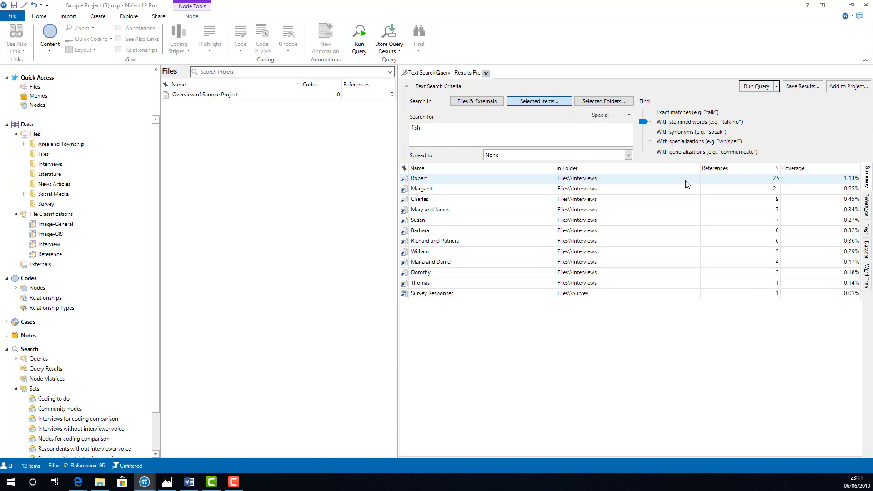
click(867, 210)
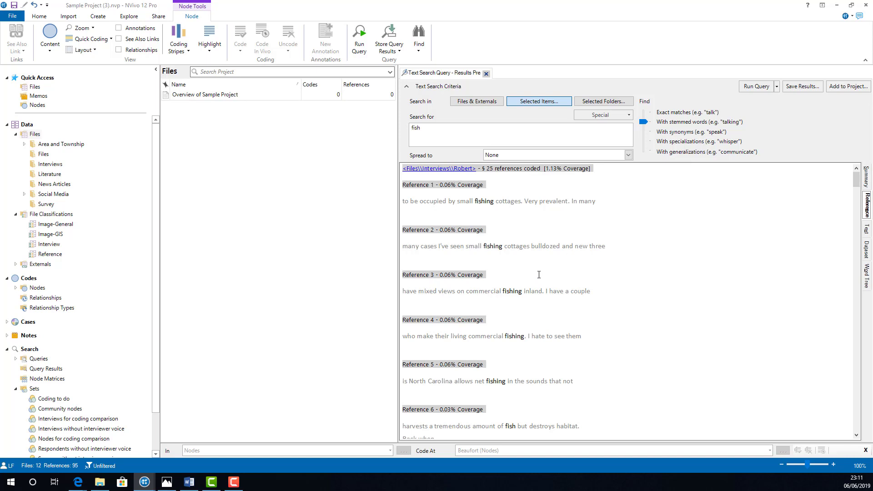
scroll(539, 274, down, 8)
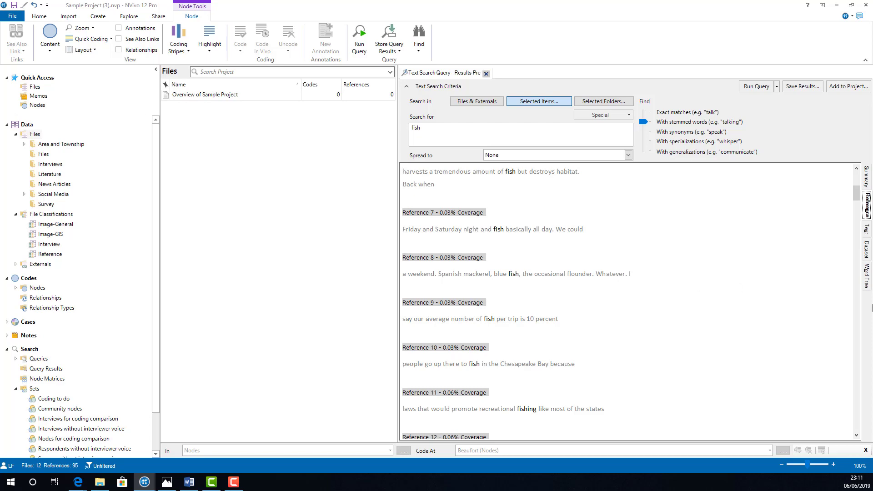
- Change the word tree's root term to "fishing" and examine the branches on both sides of it
click(867, 276)
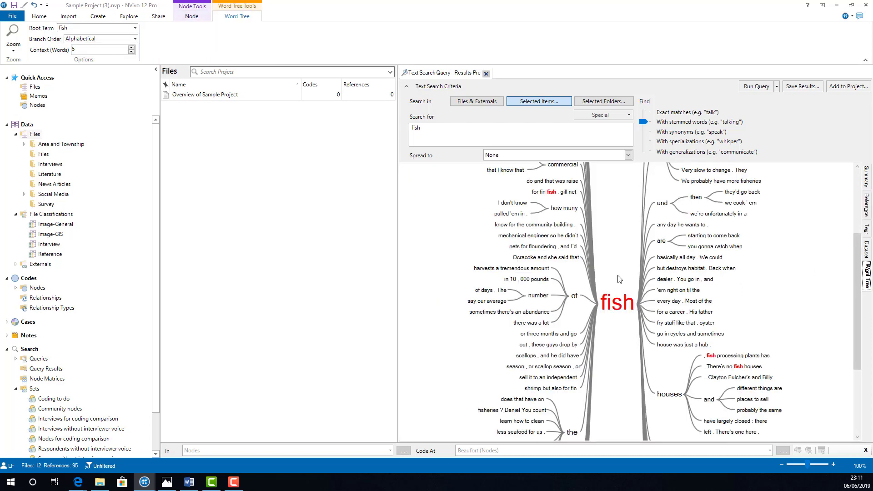
click(121, 29)
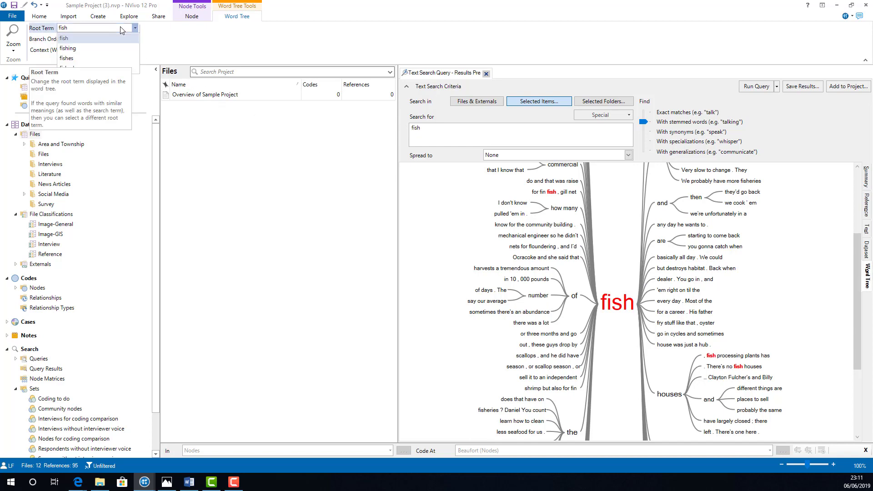
click(131, 48)
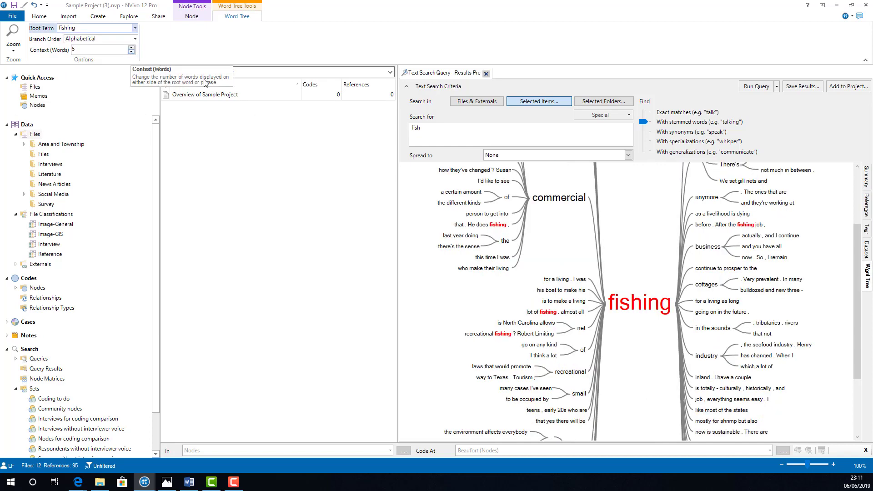
scroll(651, 263, up, 2)
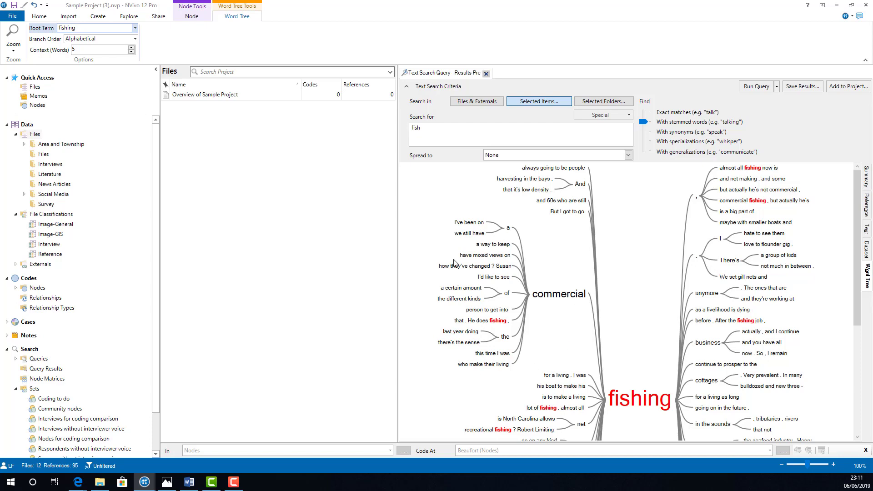
scroll(670, 345, down, 6)
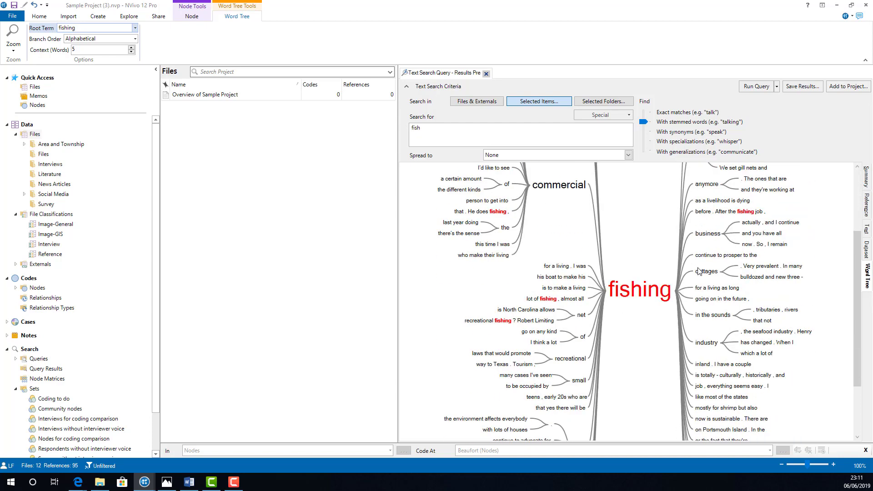
scroll(670, 345, up, 6)
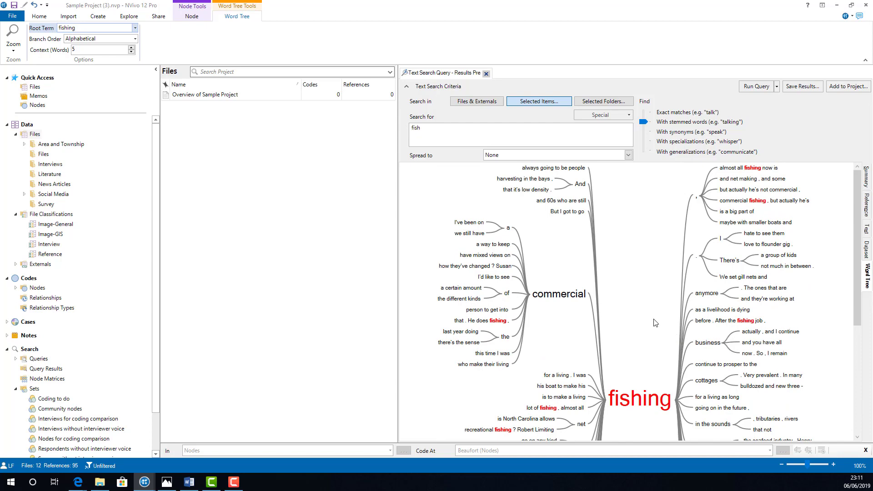
scroll(651, 319, down, 6)
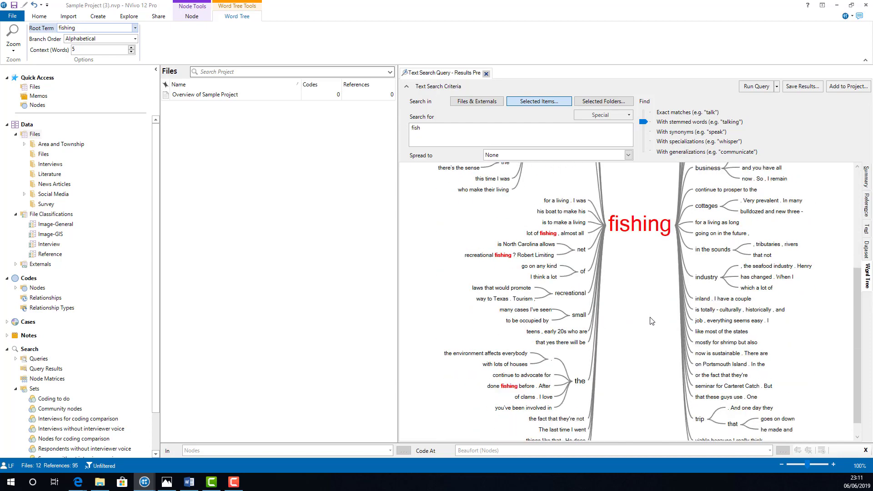
scroll(652, 320, up, 6)
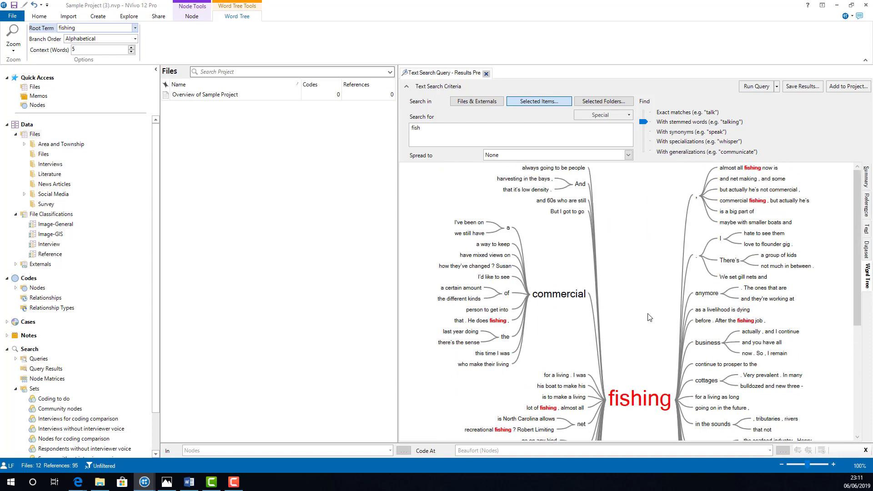
- Open the "But I got to go fishing" branch, read the passage in its source interview and return to the original query results
double_click(566, 211)
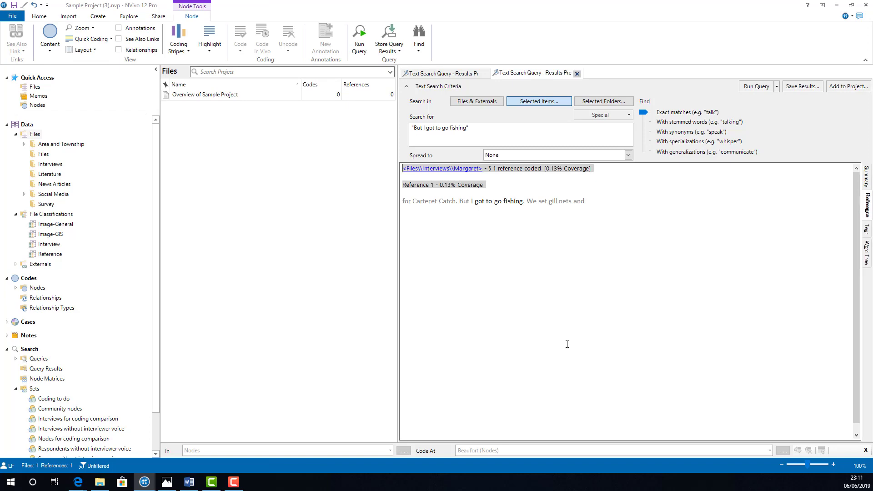
click(464, 169)
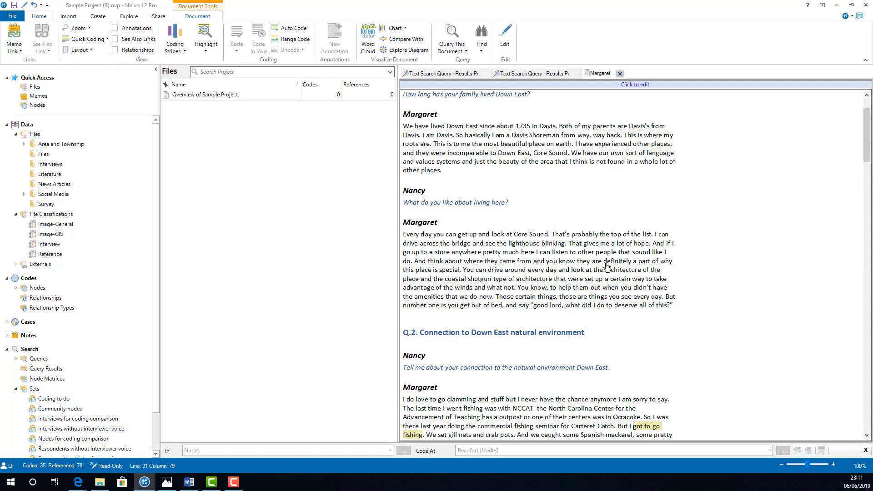
scroll(618, 277, down, 3)
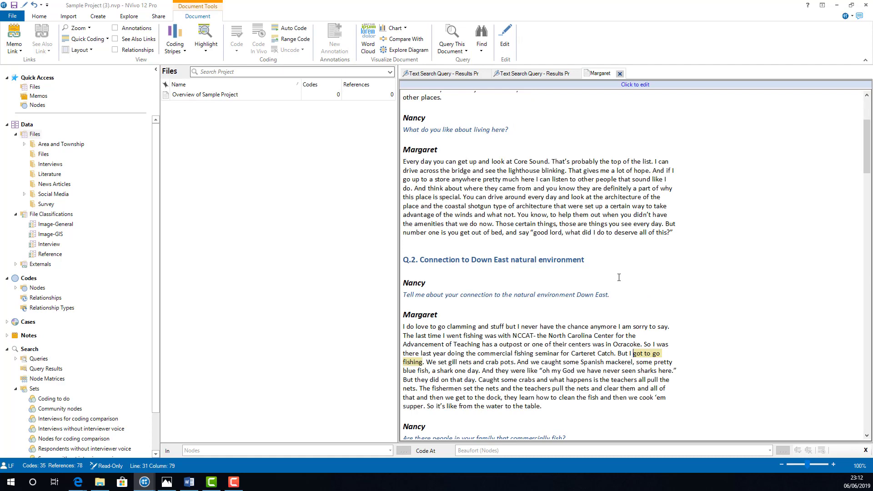
click(457, 75)
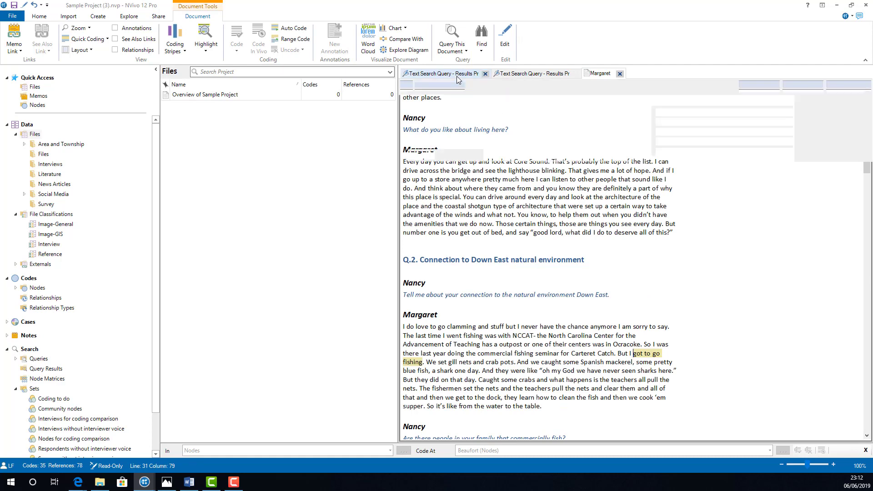